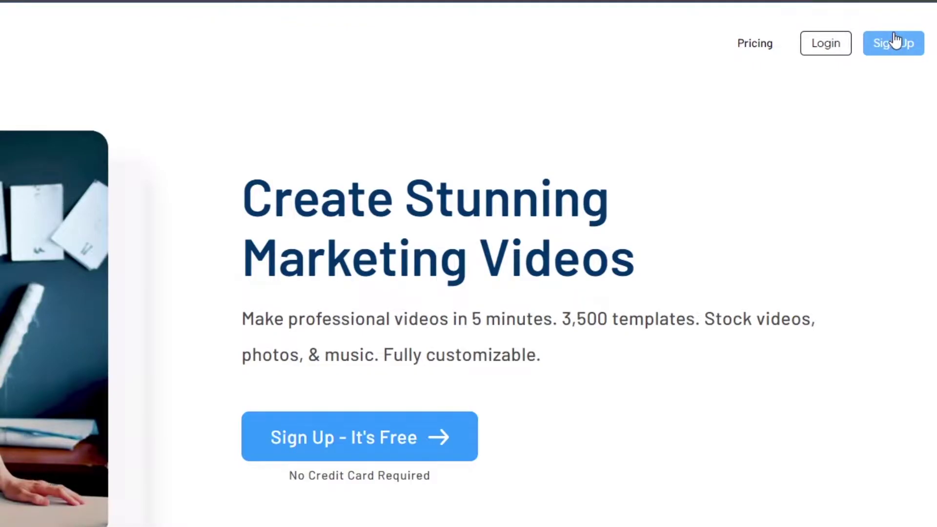
Sign up for InVideo and reach the templates page with Blank Canvas at Wide (16:9)
click(893, 74)
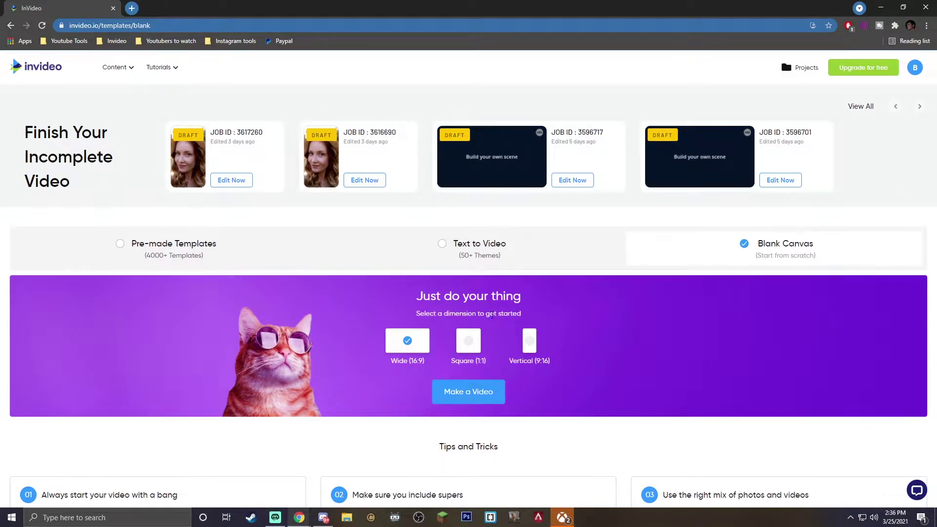
scroll(752, 272, down, 1)
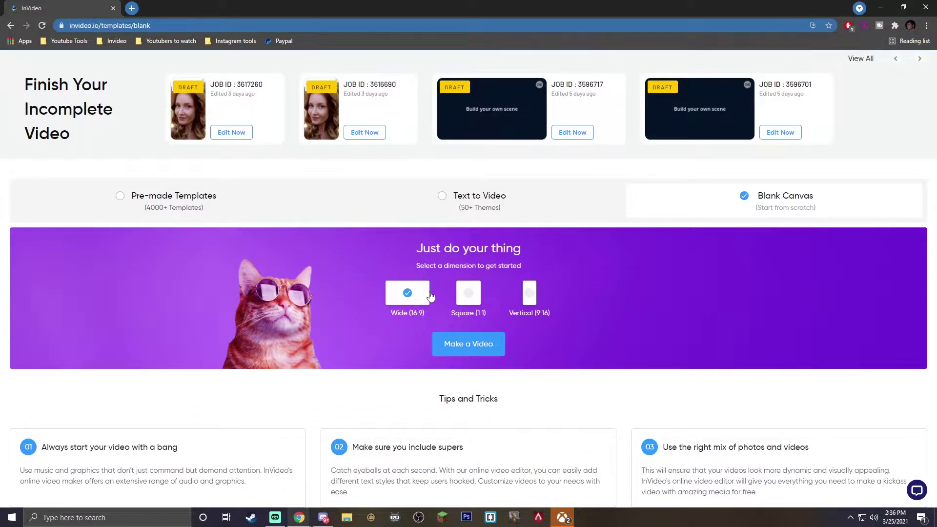
Create the widescreen blank-canvas video and delete its placeholder title and LOGO
click(469, 344)
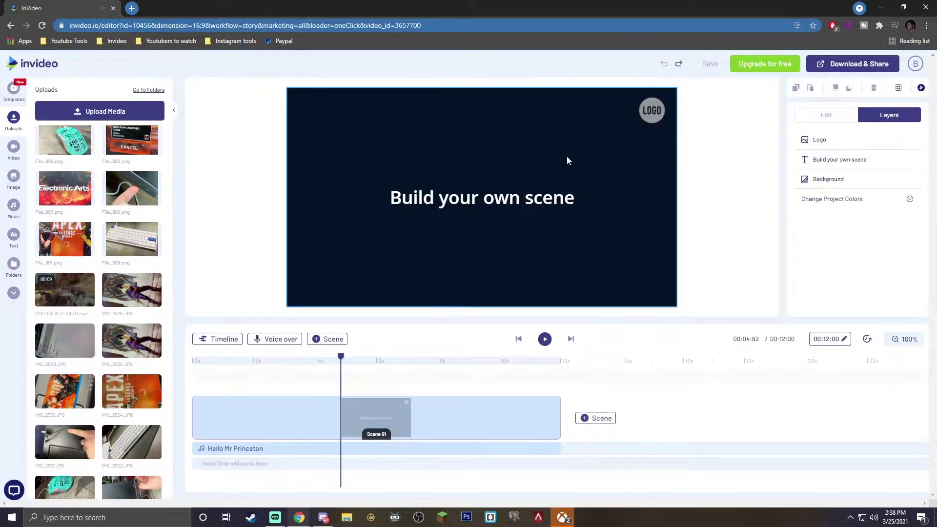
click(549, 181)
key(Delete)
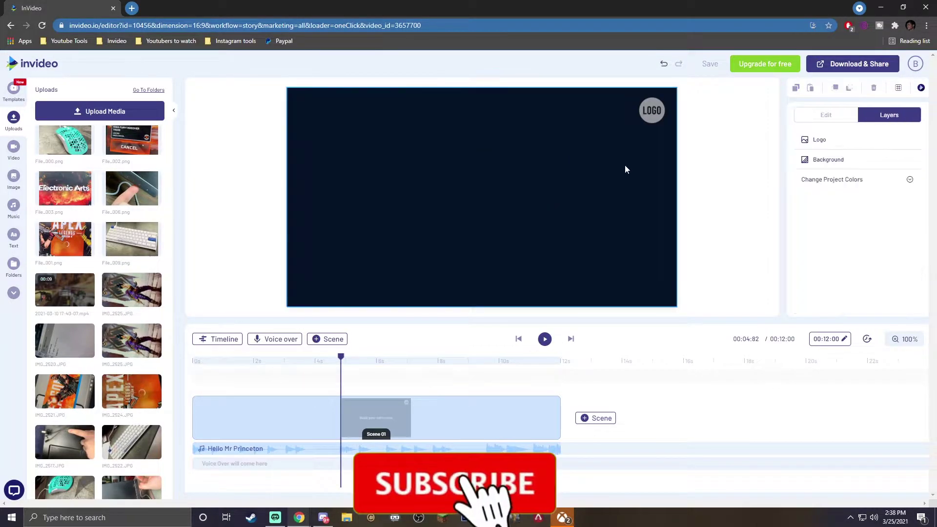
click(654, 116)
key(Delete)
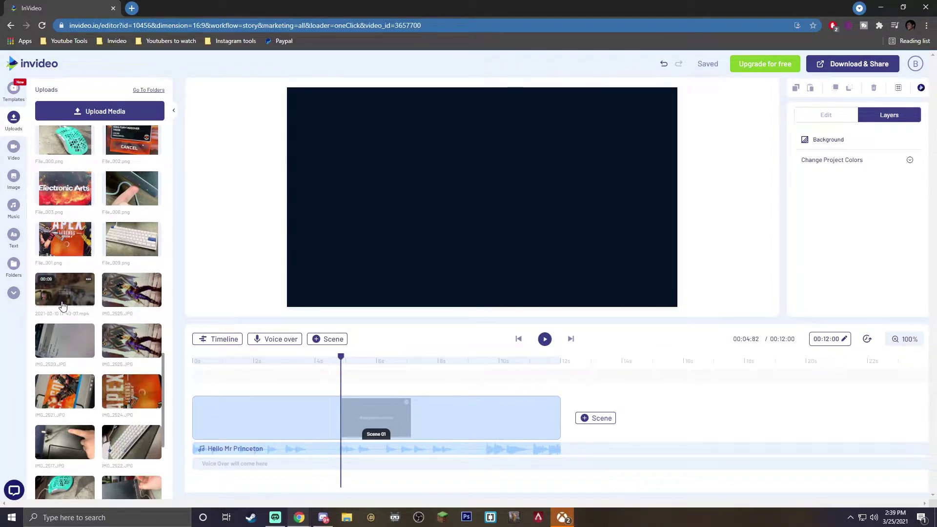
Add the uploaded gameplay clip to Scene 01, keeping its full 00:09:40 length
click(48, 294)
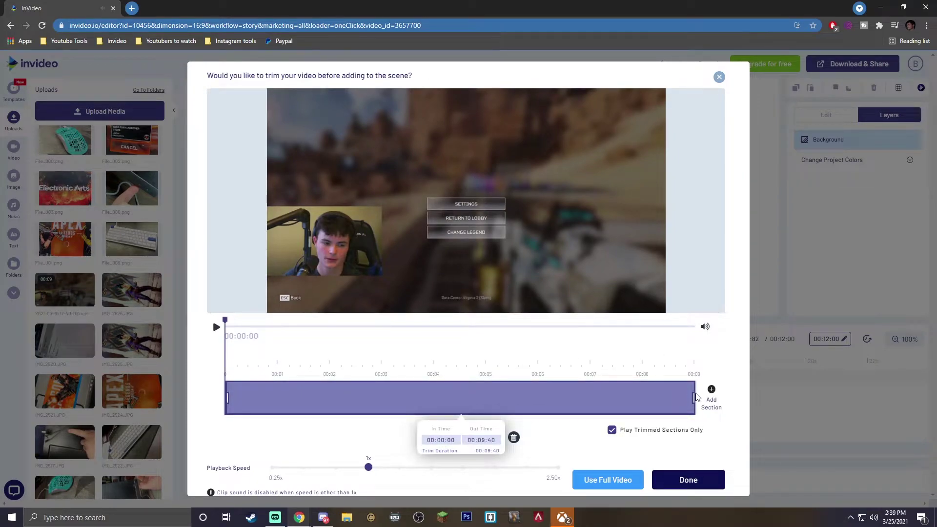
mouse_move(695, 397)
mouse_down()
mouse_move(604, 393)
mouse_move(705, 391)
mouse_up()
click(624, 484)
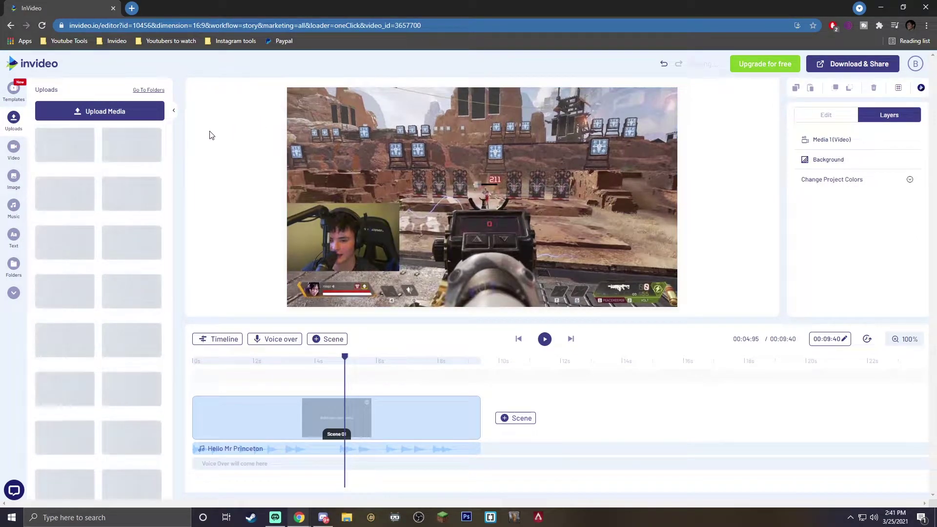
Add a heading text box and an Instagram handle credit to the video
click(15, 236)
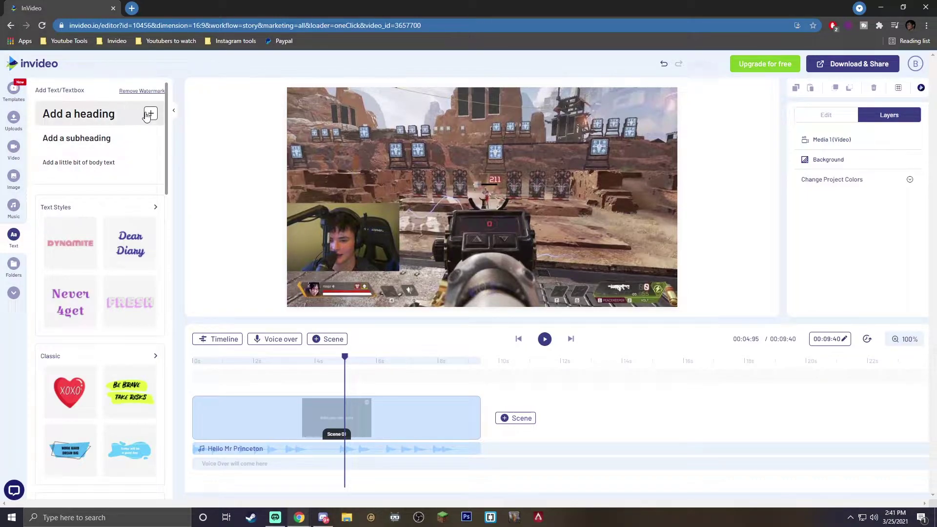
click(150, 115)
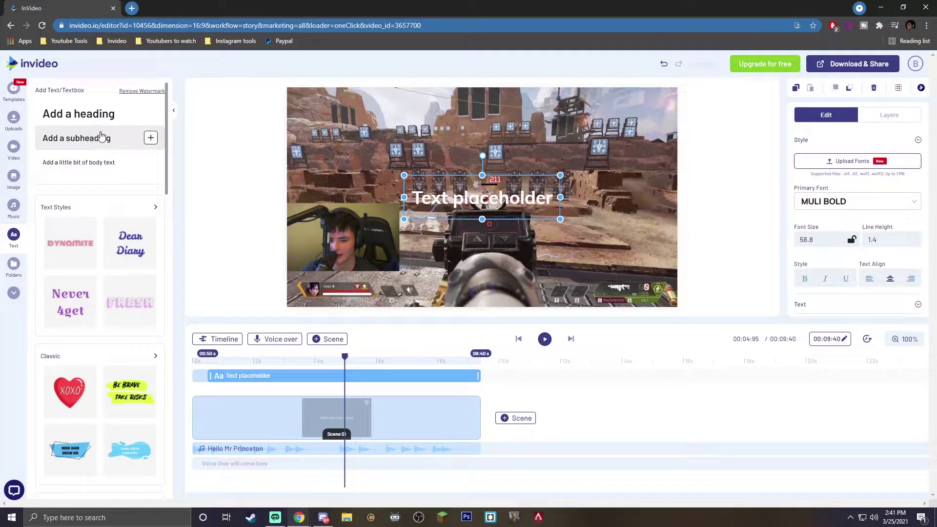
scroll(101, 135, down, 8)
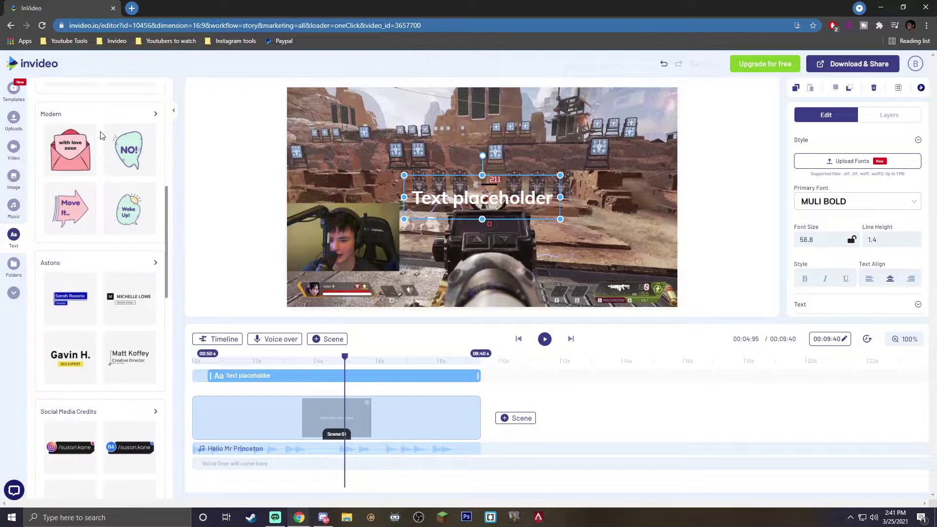
scroll(101, 135, down, 6)
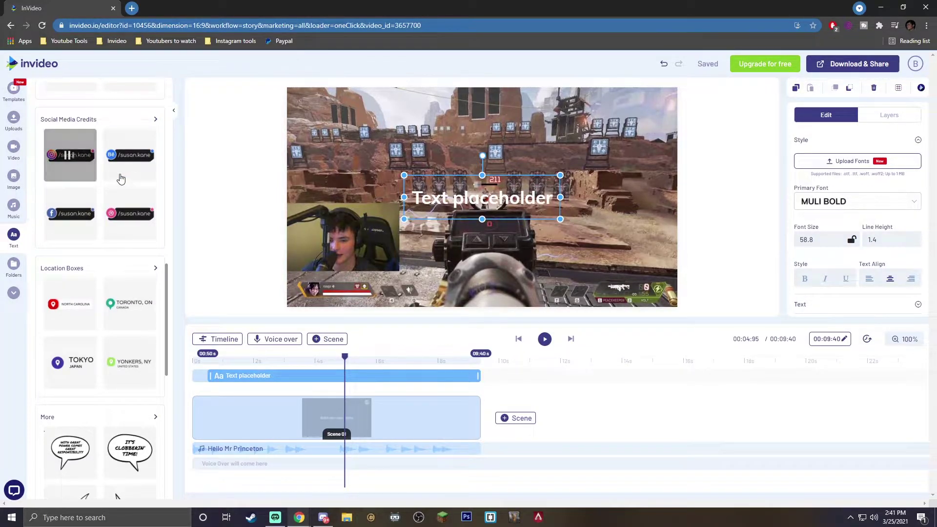
drag(111, 161, 365, 102)
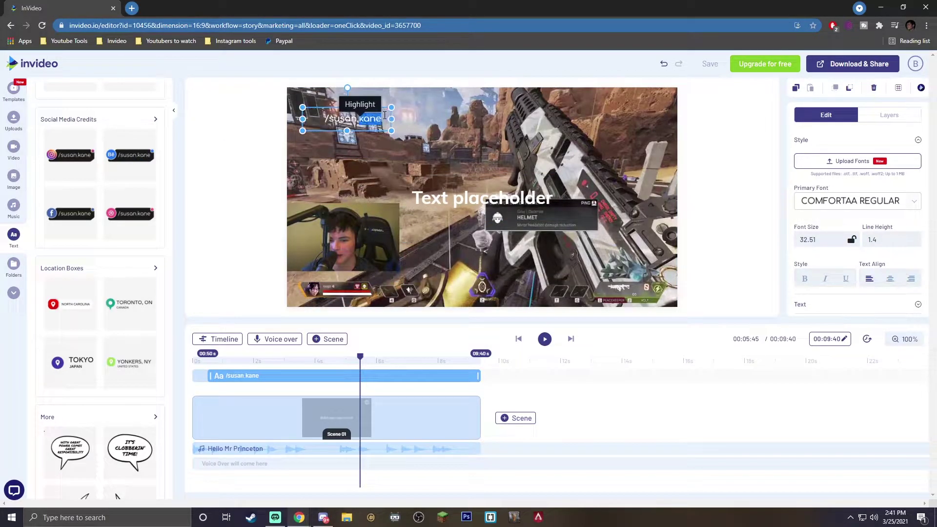
Add a NORTH CAROLINA location box and move it to the frame's upper right
click(414, 105)
scroll(92, 184, down, 2)
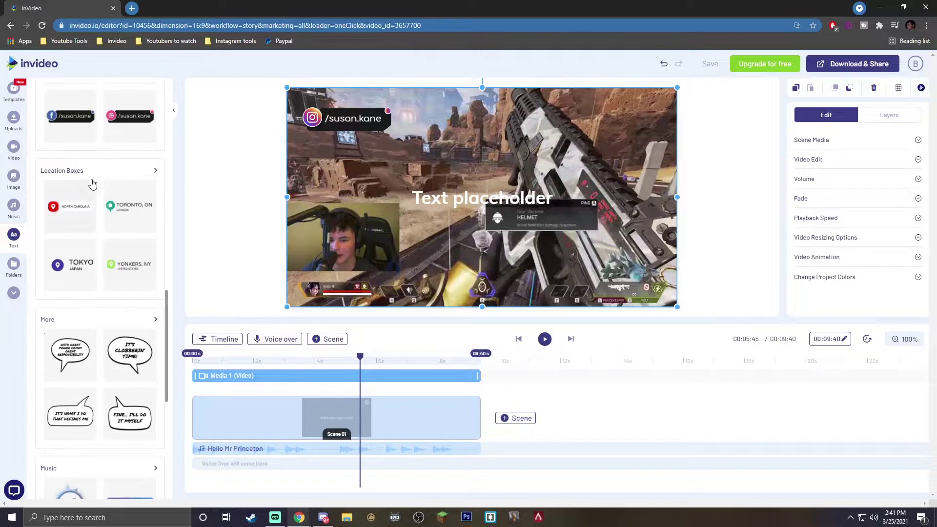
scroll(109, 195, down, 1)
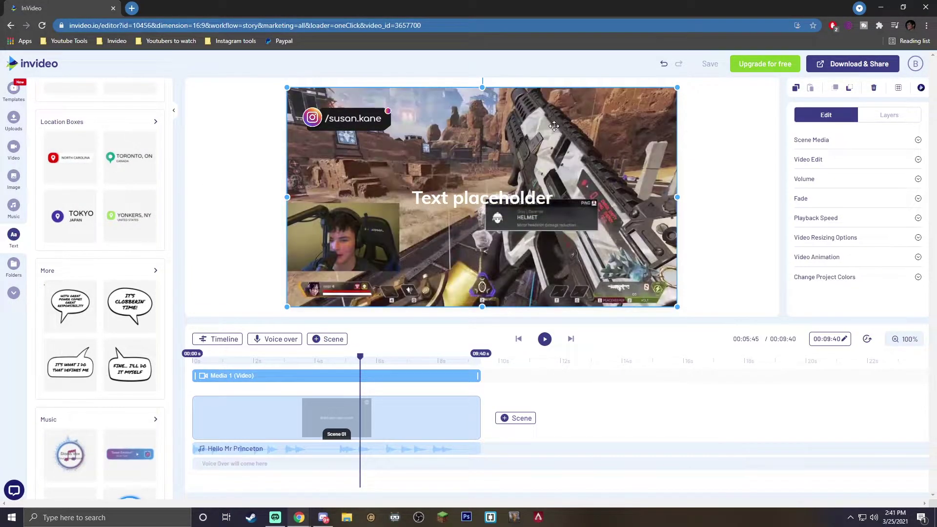
drag(555, 126, 540, 117)
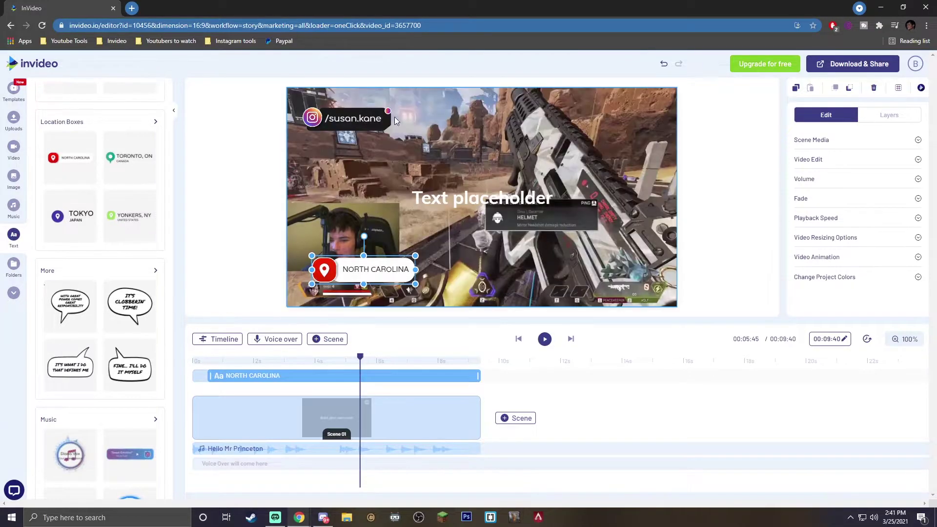
drag(383, 259, 618, 102)
scroll(59, 221, down, 5)
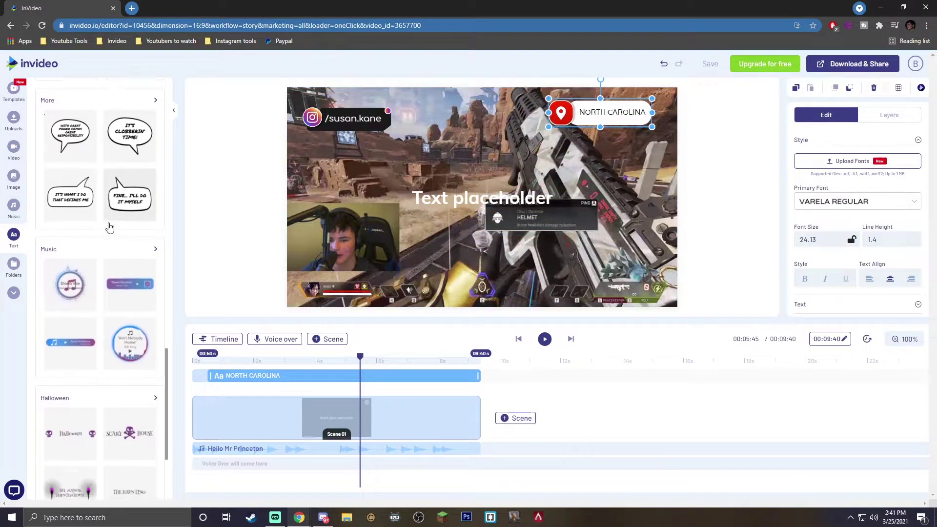
scroll(69, 292, down, 2)
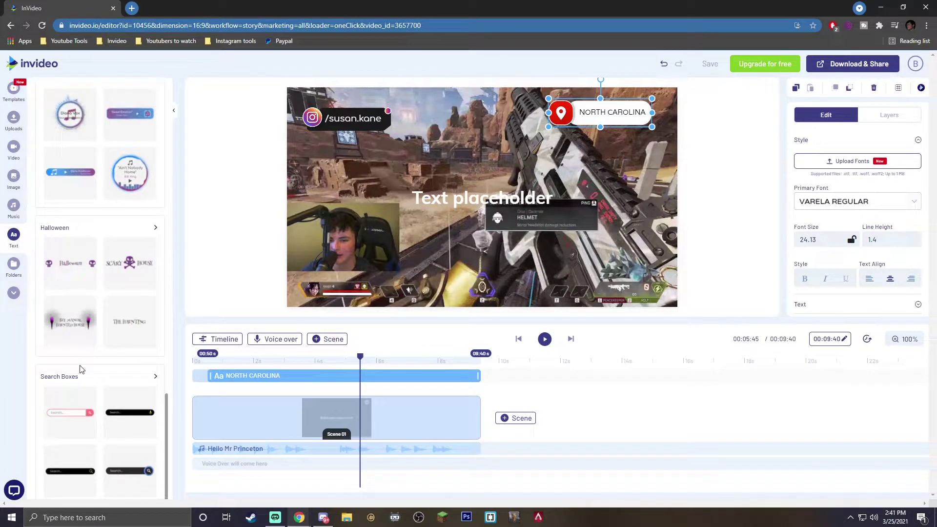
scroll(66, 310, up, 5)
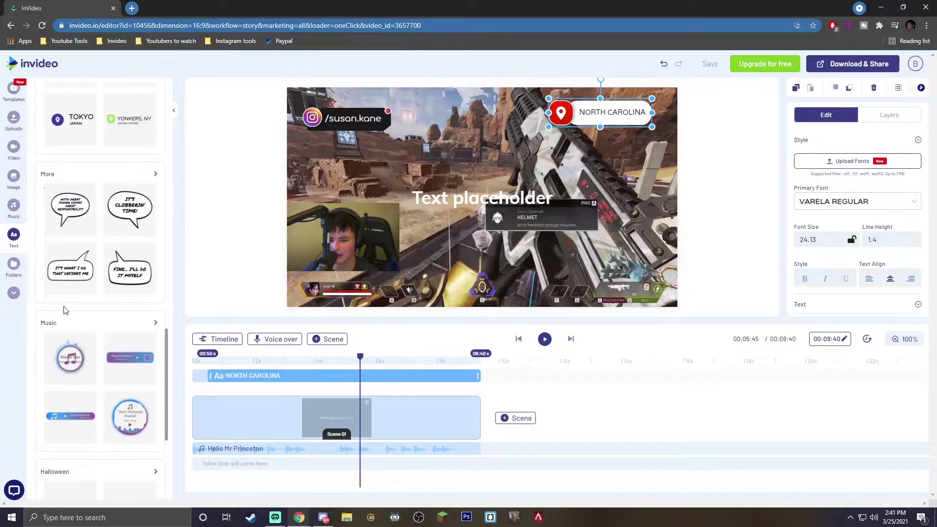
scroll(65, 306, up, 4)
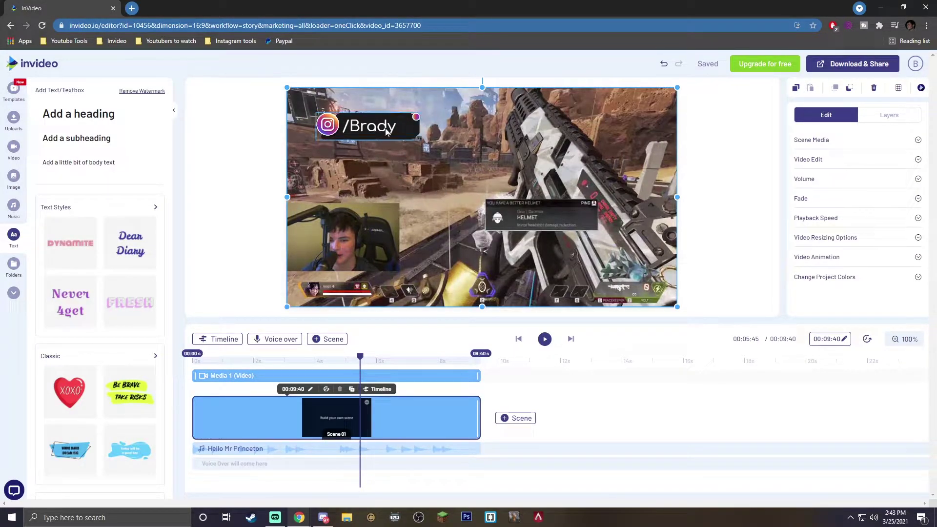
Reposition, enlarge and tilt the /Brady Instagram overlay in the top-left area
click(411, 131)
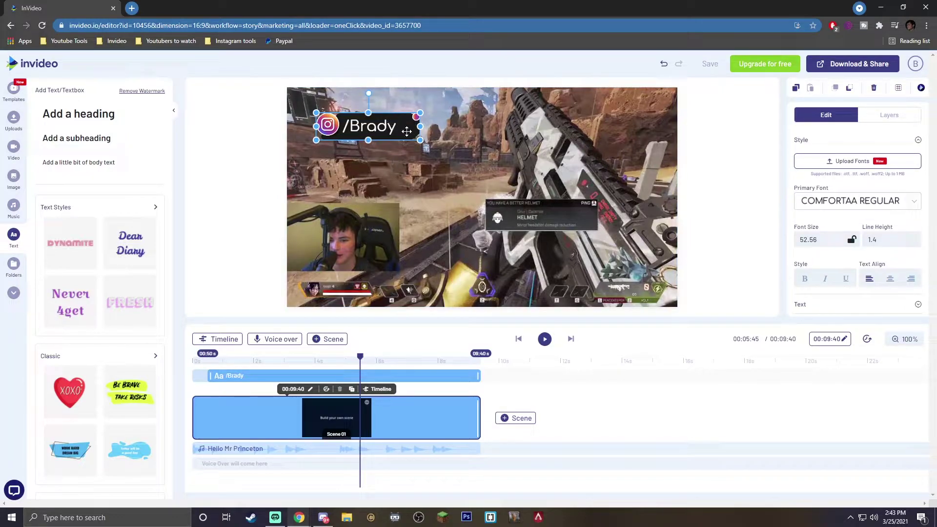
mouse_move(402, 126)
mouse_down()
mouse_move(419, 123)
mouse_move(412, 130)
mouse_move(404, 117)
mouse_move(410, 123)
mouse_up()
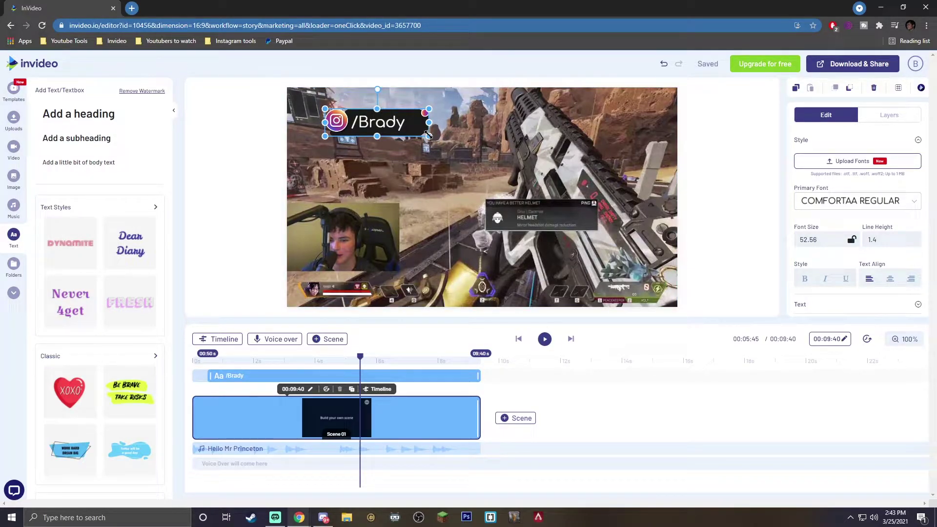
drag(429, 135, 484, 150)
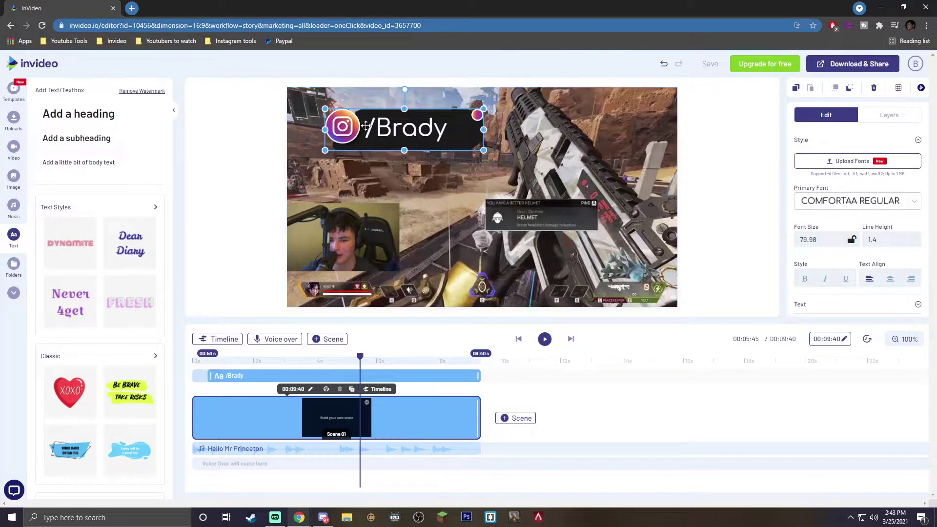
drag(362, 129, 360, 141)
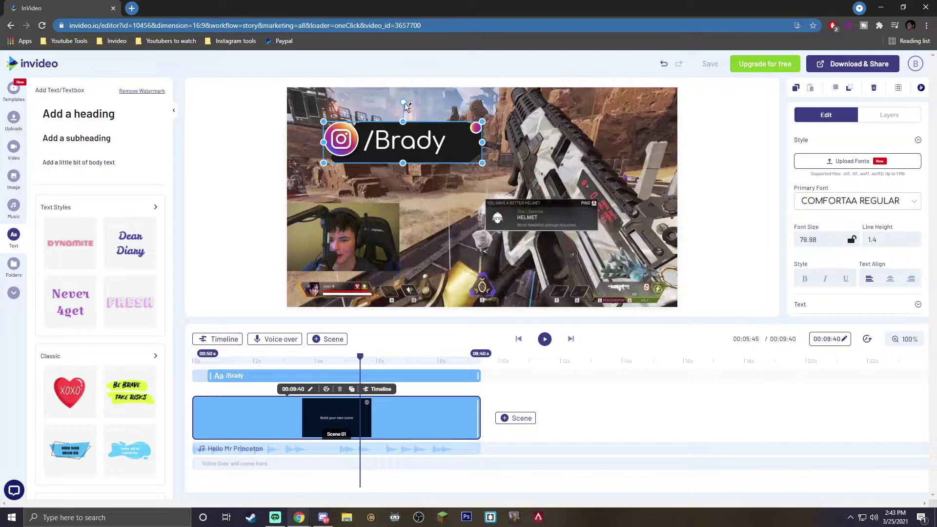
drag(403, 103, 589, 113)
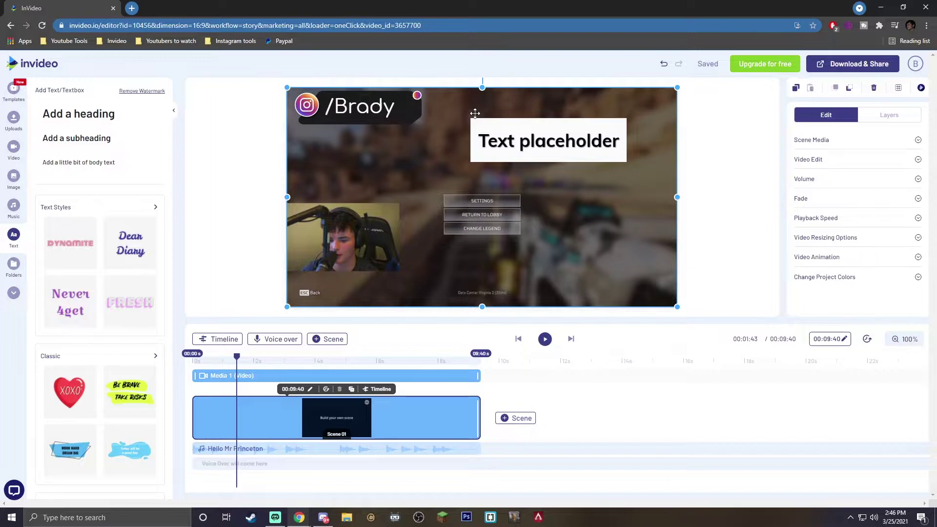
Review the Text placeholder box's text and colours, keeping black on white at 100% opacity
click(523, 130)
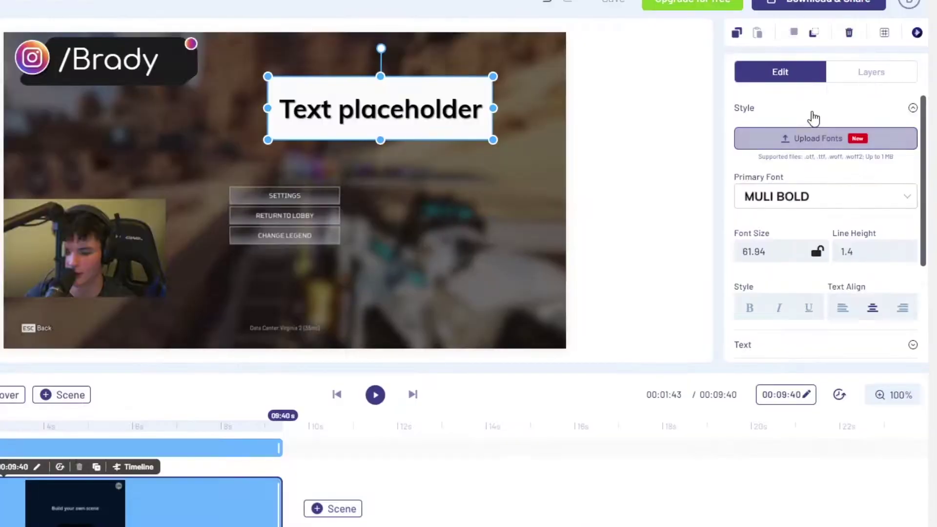
scroll(837, 159, down, 2)
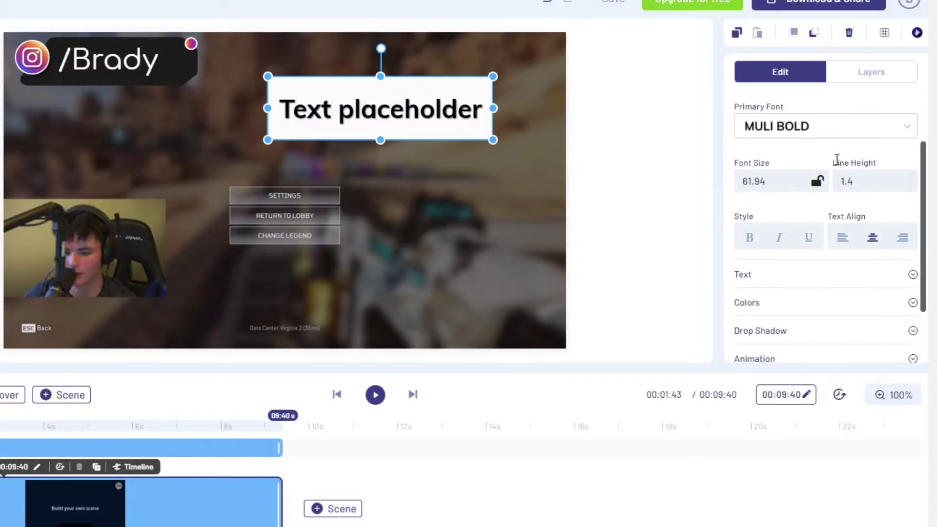
scroll(874, 180, down, 2)
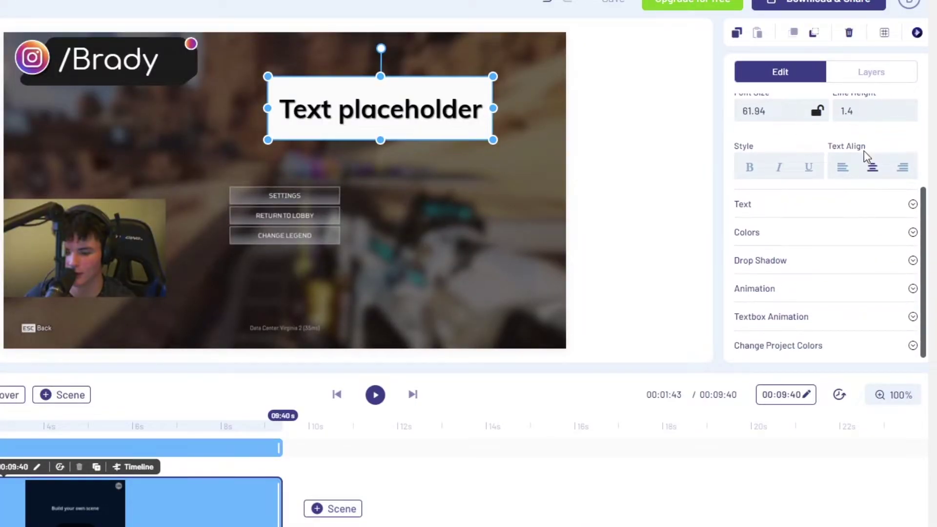
scroll(916, 186, up, 2)
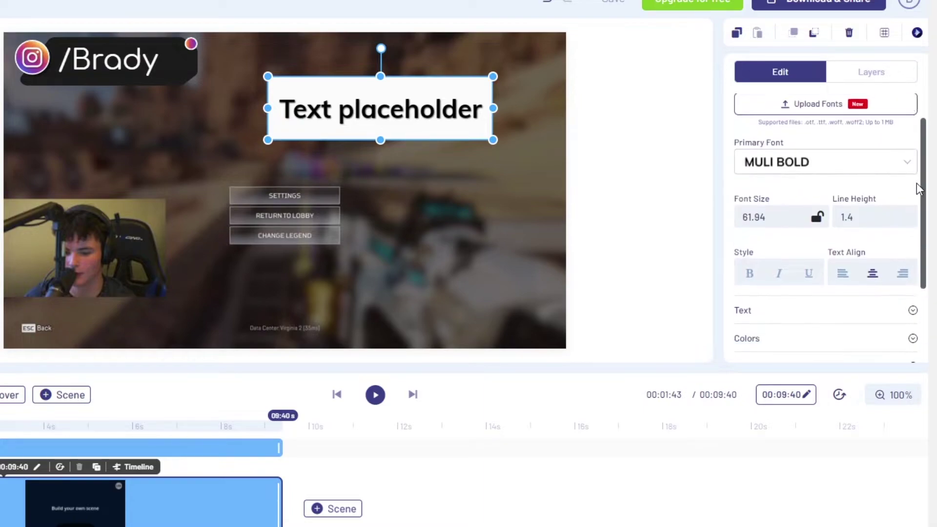
scroll(864, 195, down, 2)
click(811, 204)
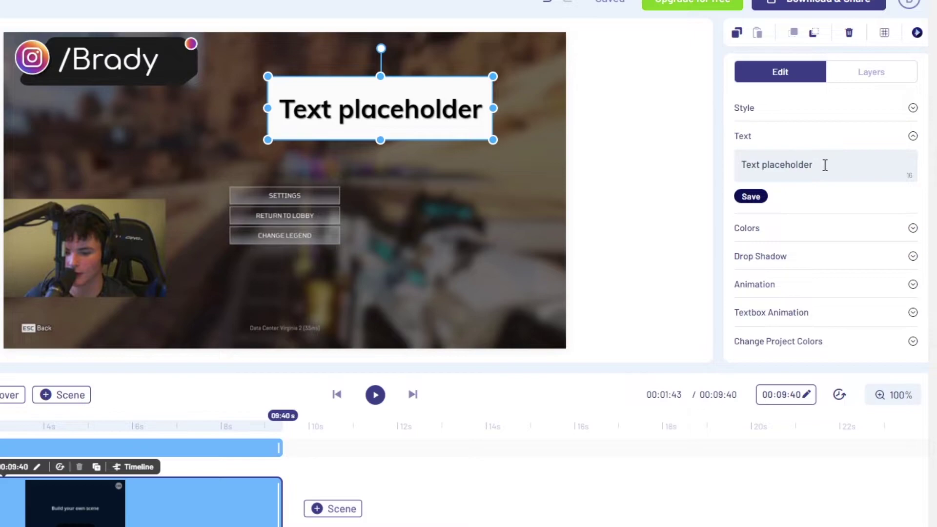
click(787, 236)
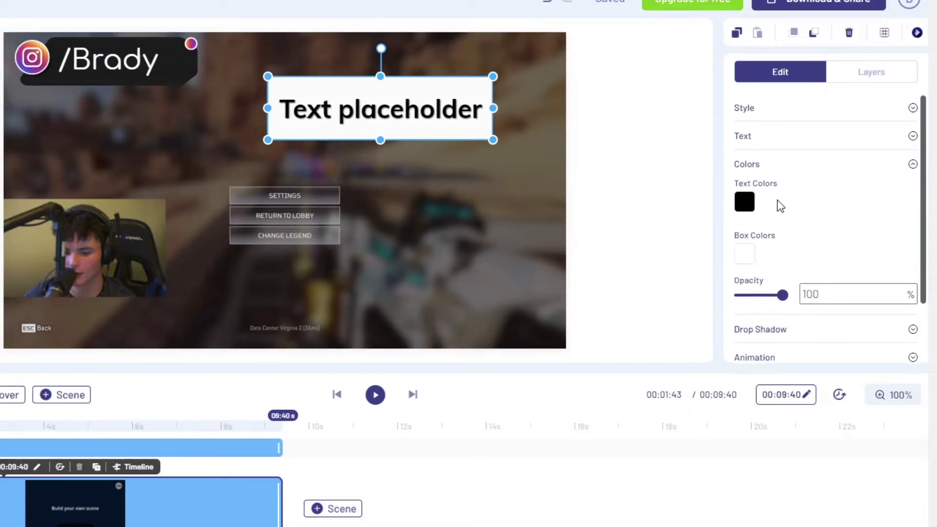
scroll(756, 210, down, 1)
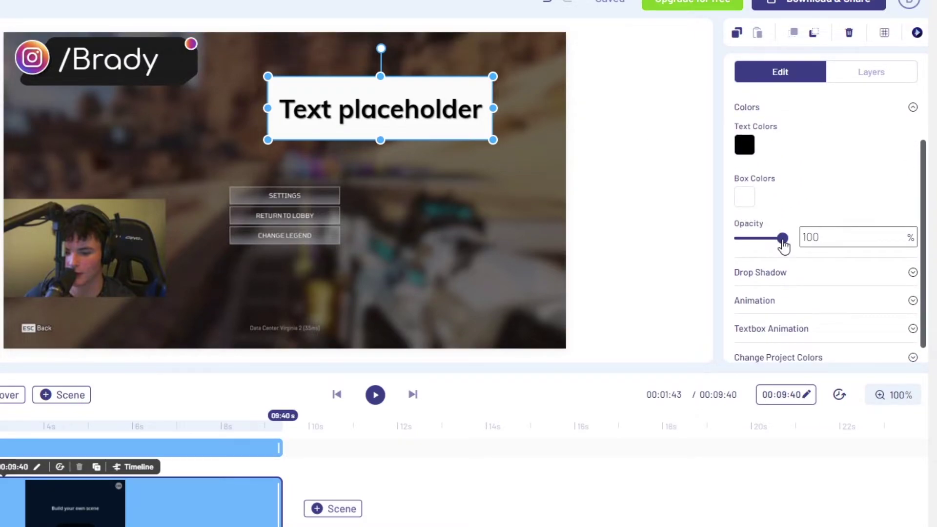
mouse_move(783, 244)
mouse_down()
mouse_move(760, 247)
mouse_move(786, 239)
mouse_up()
Keep the box's drop shadow enabled and expand its entrance Animation options
click(813, 270)
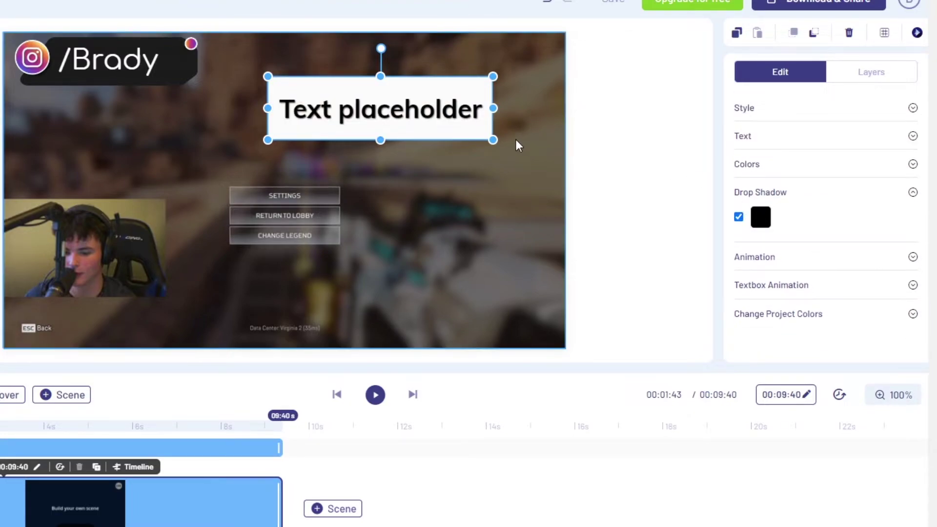
click(739, 216)
click(740, 217)
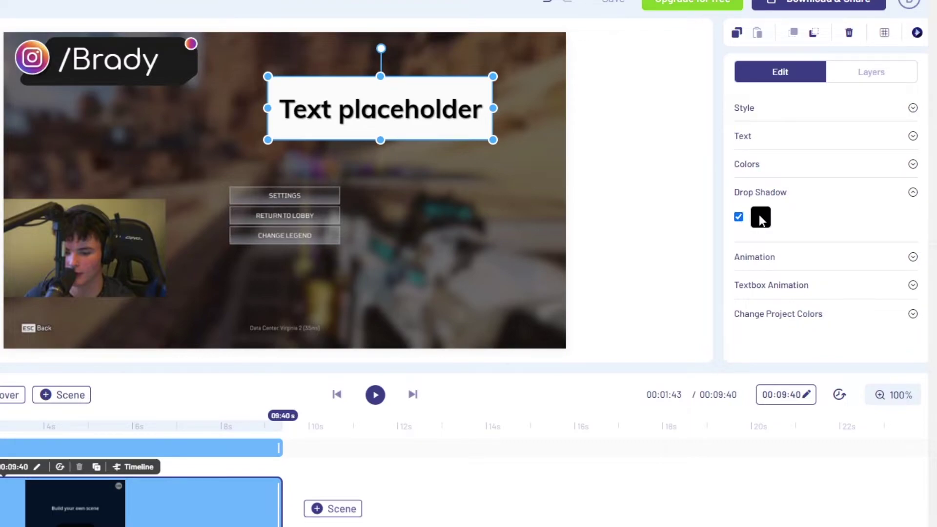
click(784, 257)
scroll(784, 258, down, 3)
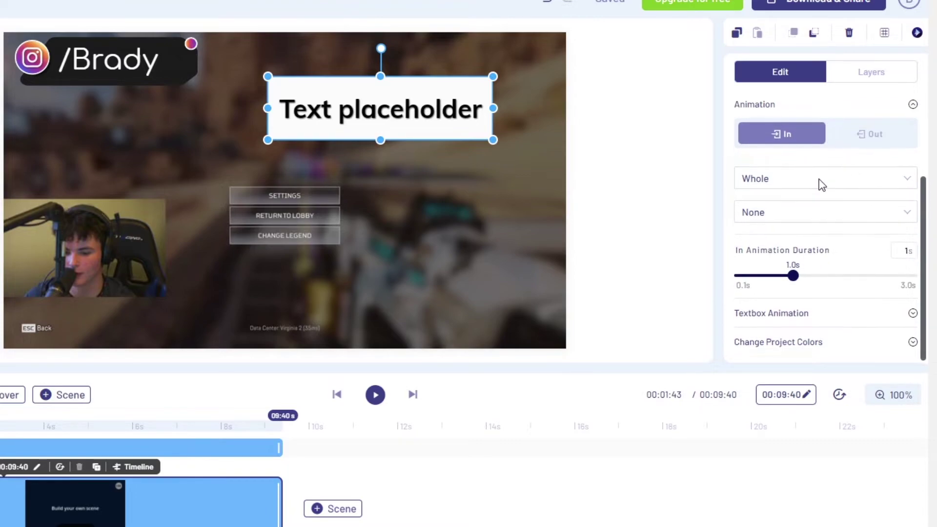
click(817, 181)
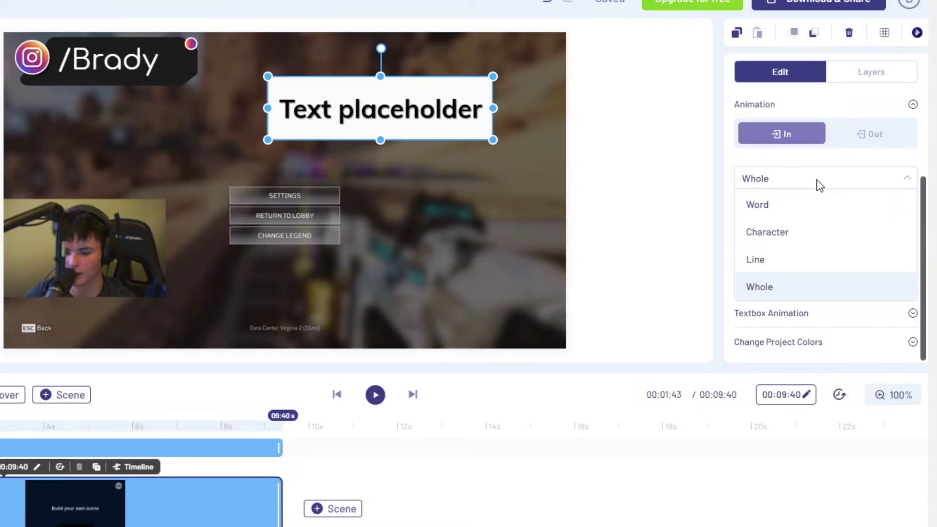
click(810, 186)
click(812, 219)
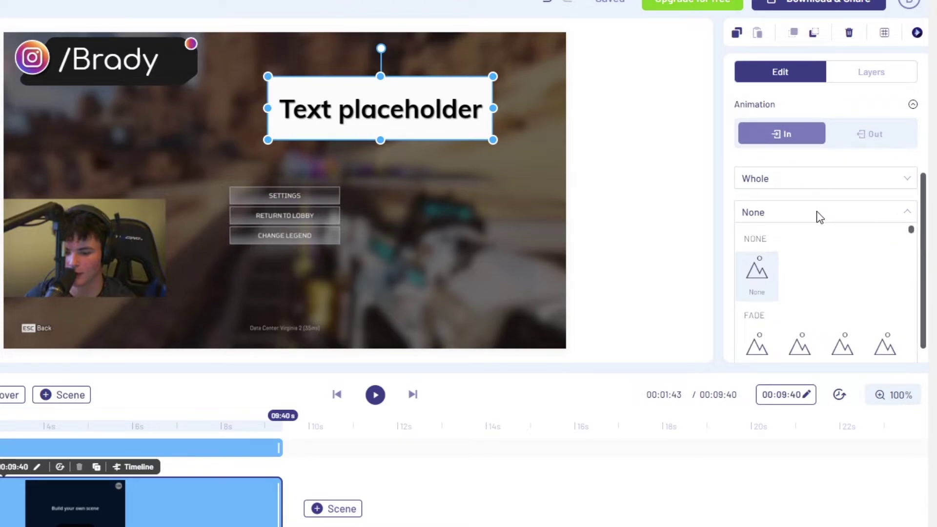
click(820, 205)
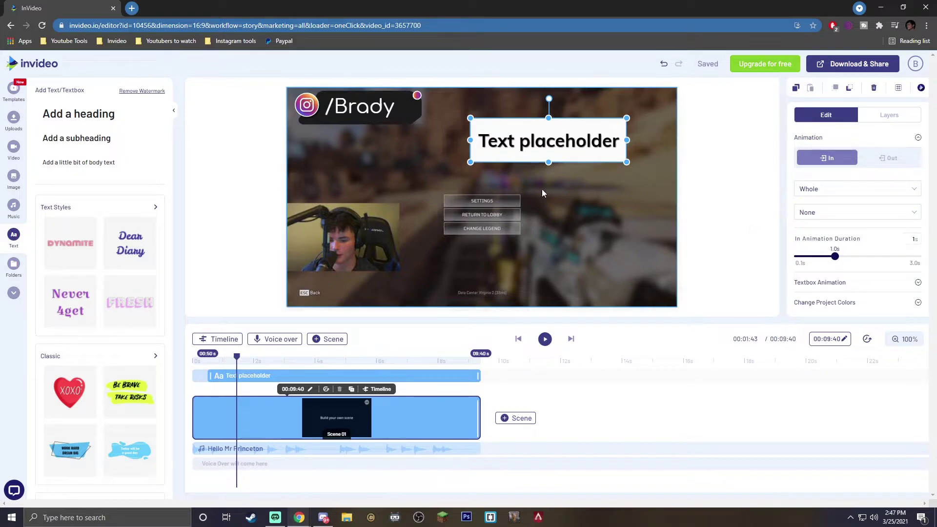
Rewind to 0:00 and play the clip, pausing near 4.6 s to preview both overlays
click(363, 116)
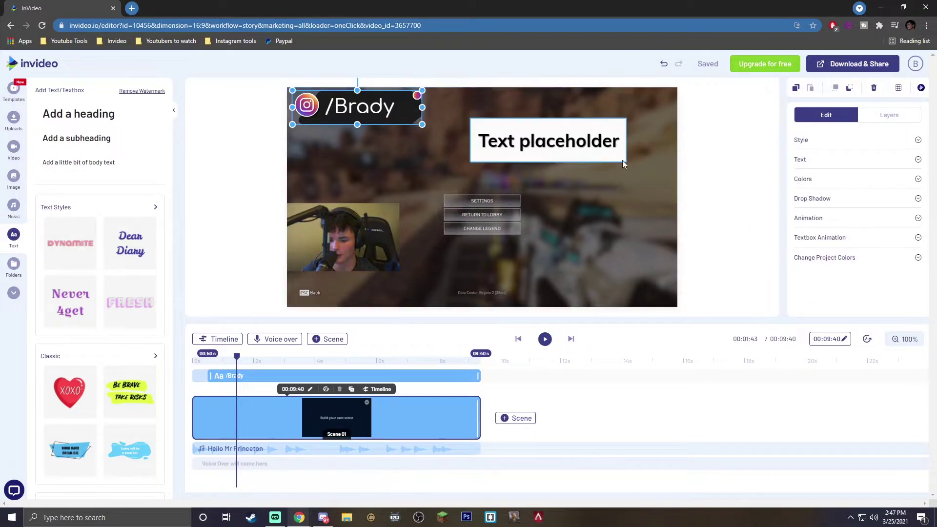
drag(237, 355, 190, 360)
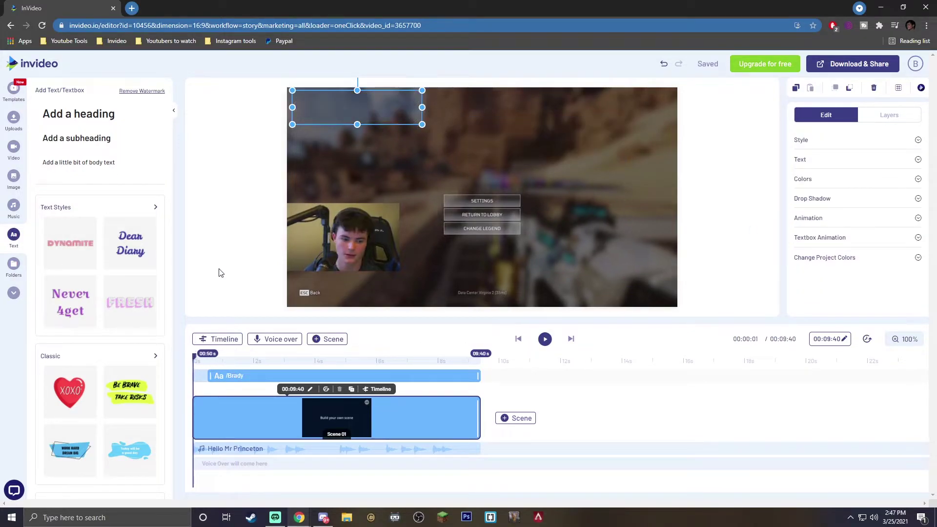
click(213, 224)
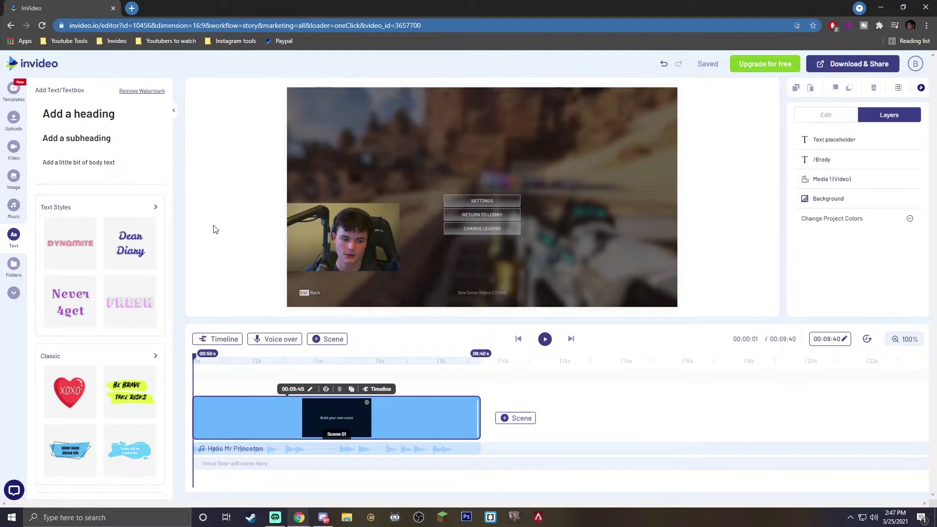
click(544, 339)
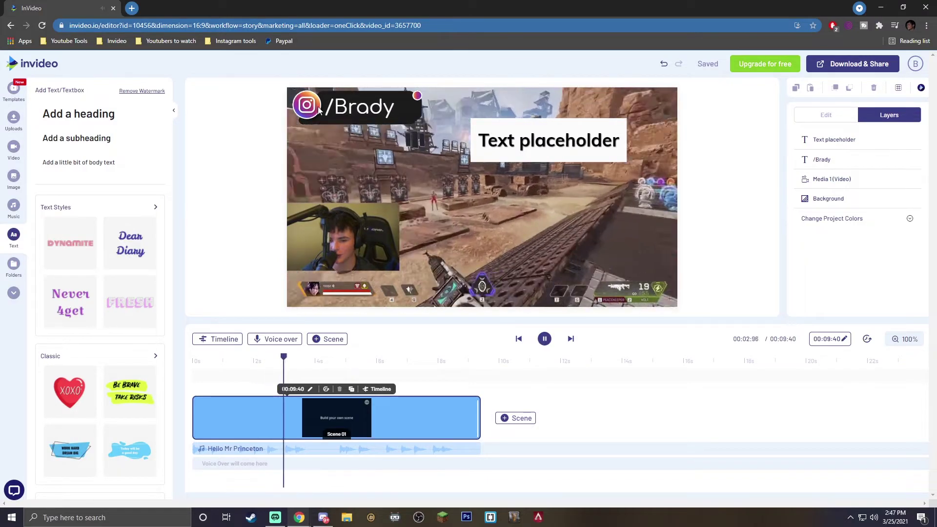
click(545, 339)
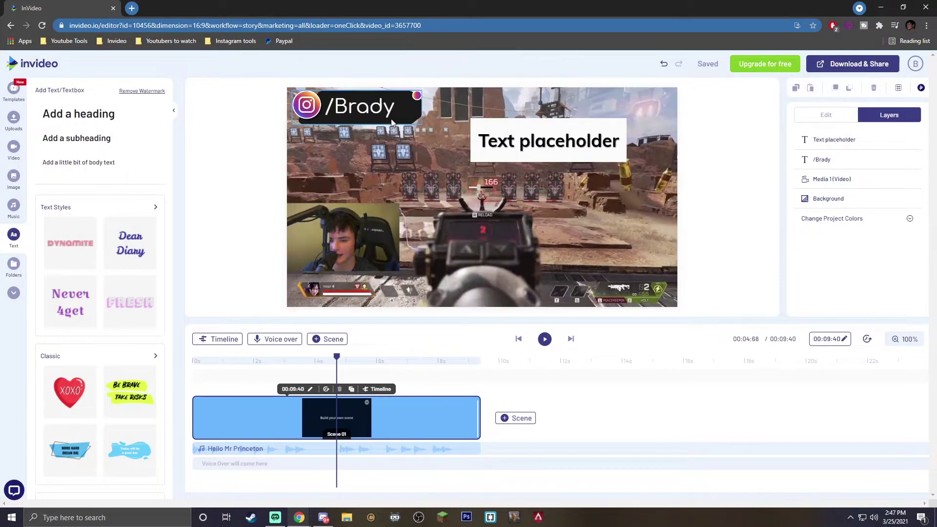
click(391, 119)
scroll(872, 301, down, 3)
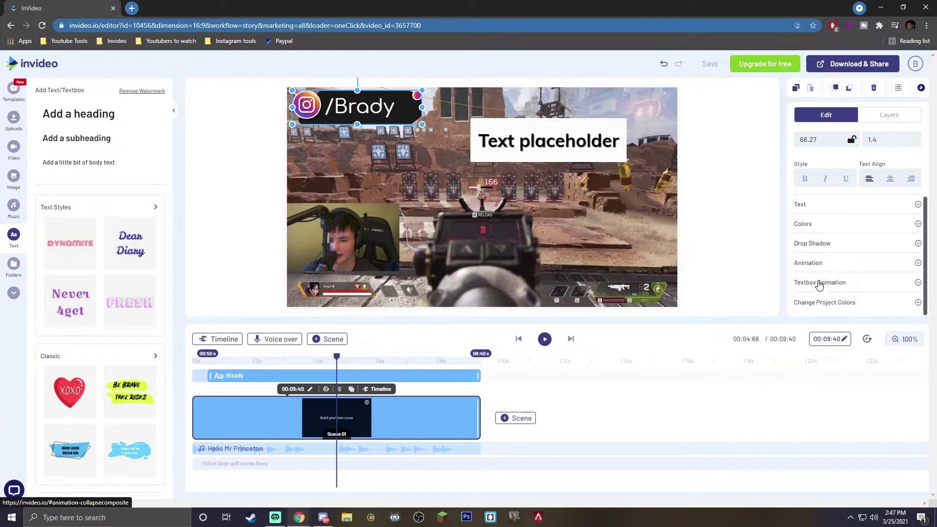
click(822, 284)
scroll(842, 288, down, 1)
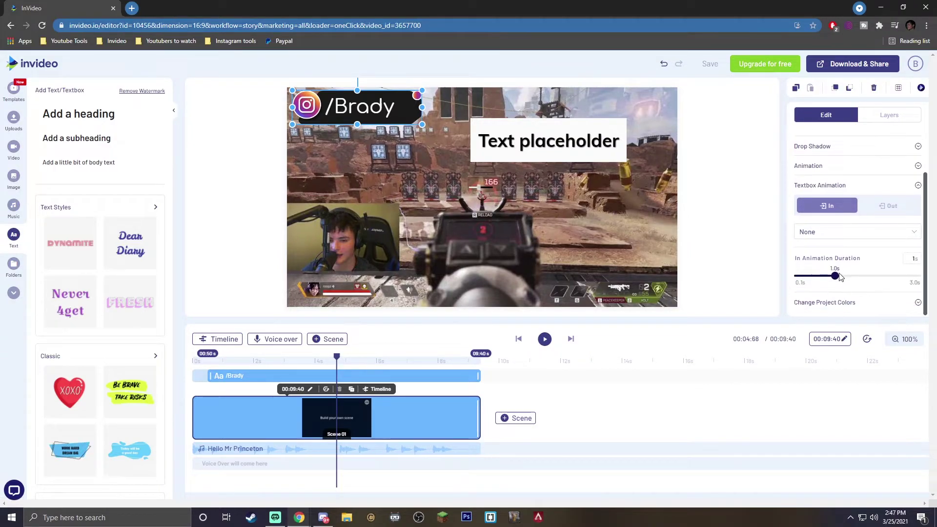
drag(851, 278, 876, 277)
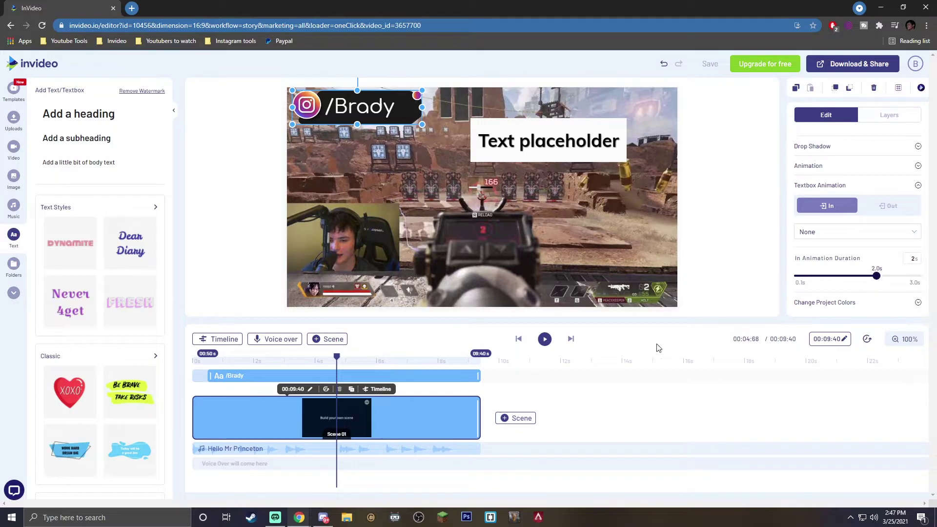
click(233, 263)
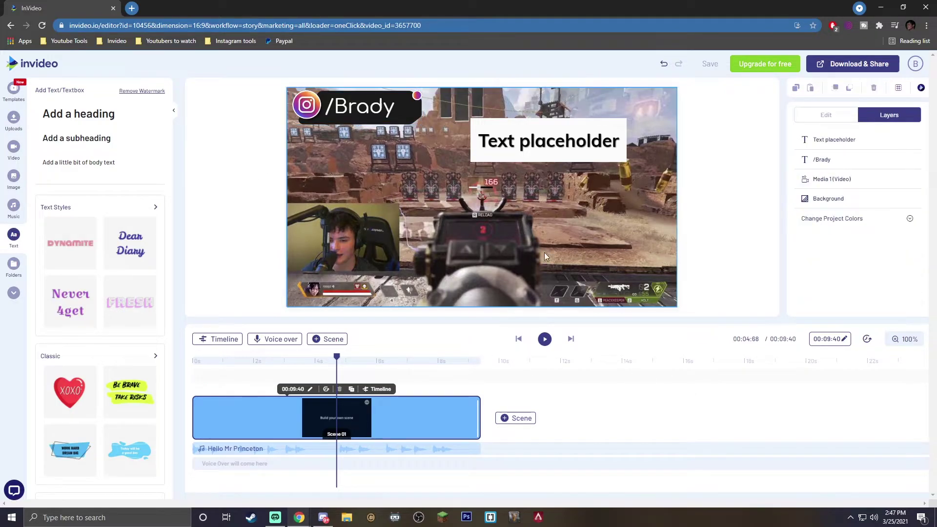
click(545, 340)
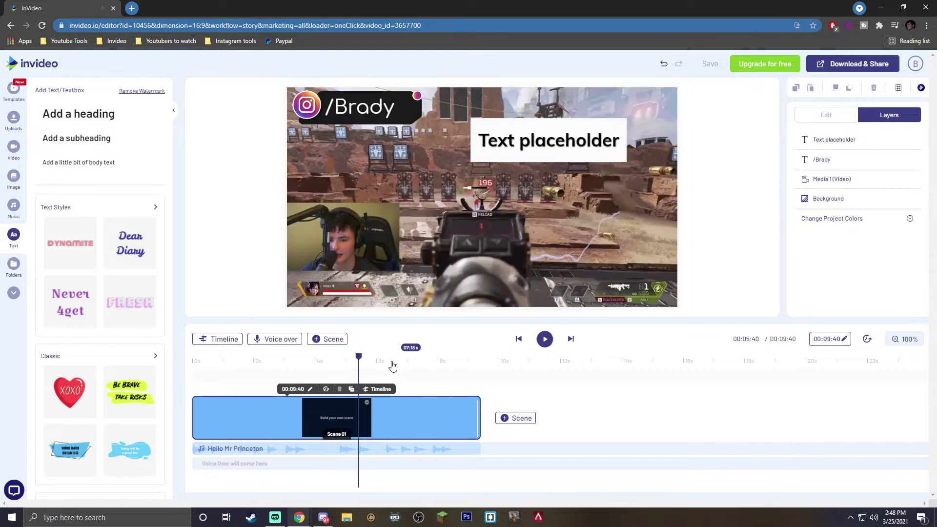
drag(358, 356, 195, 356)
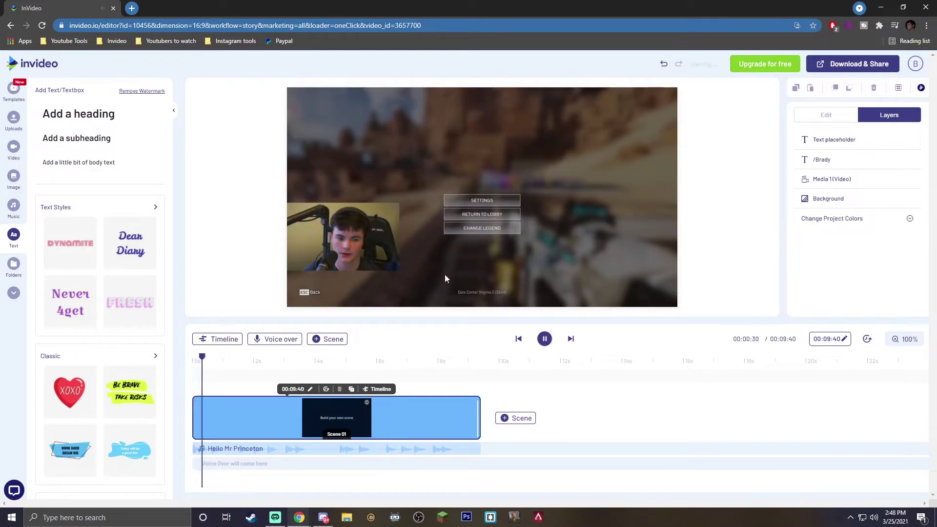
Pause the preview and show the scene's layers separately with the /Brady layer selected
click(544, 338)
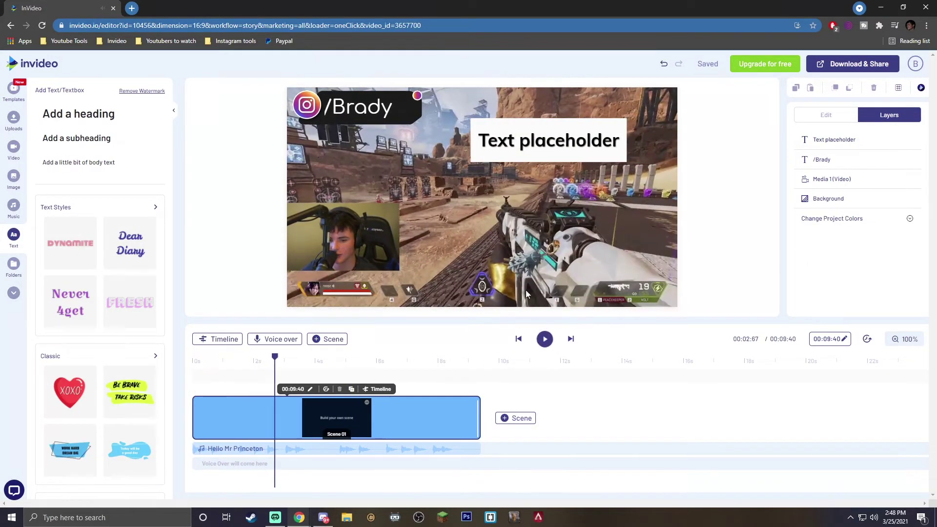
click(390, 191)
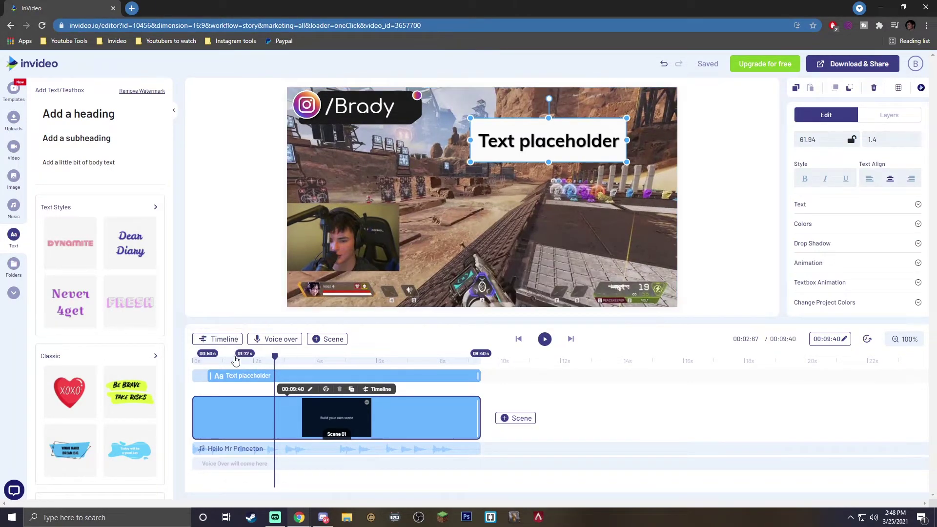
click(216, 338)
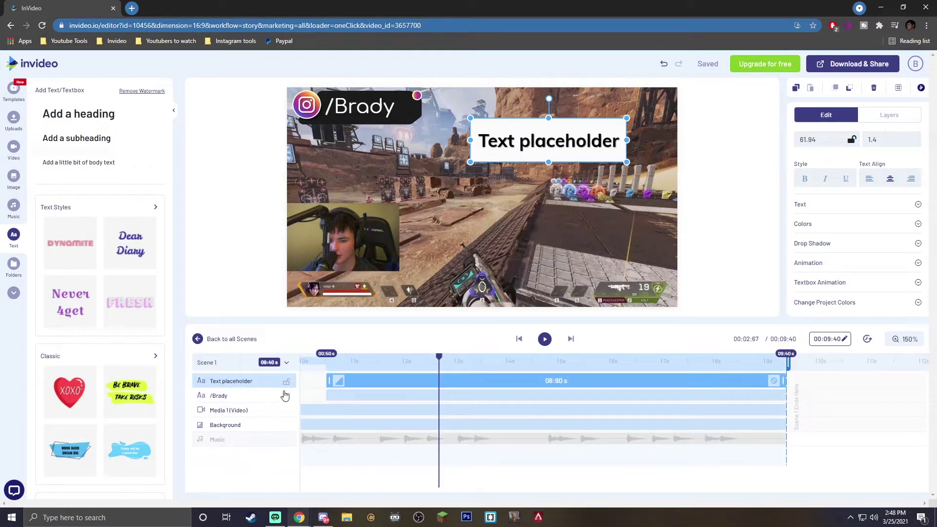
click(376, 396)
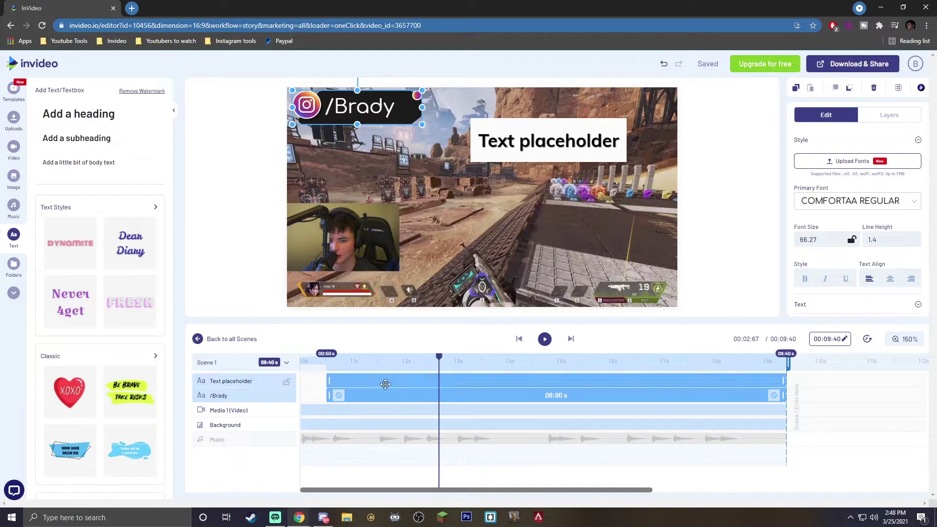
click(382, 382)
click(383, 397)
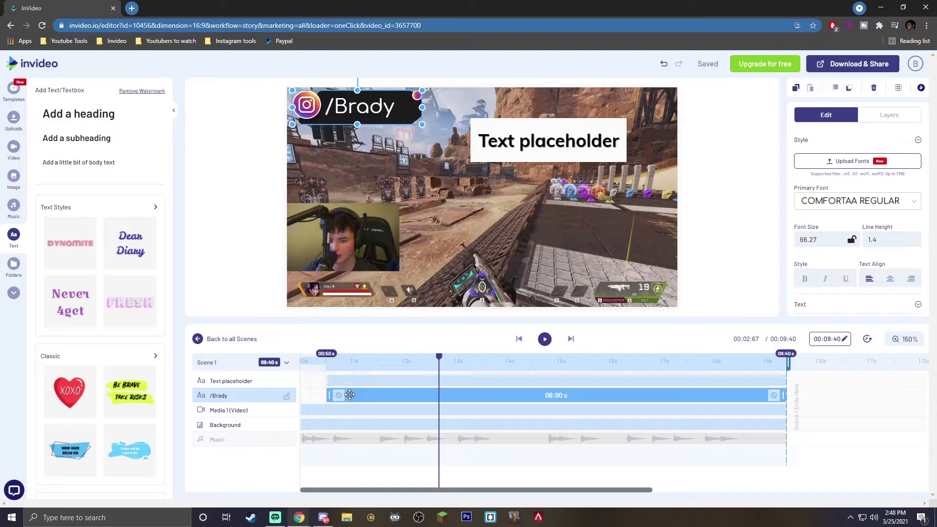
Make /Brady start at 02:71s, then replay the clip from the start to check
scroll(876, 246, down, 2)
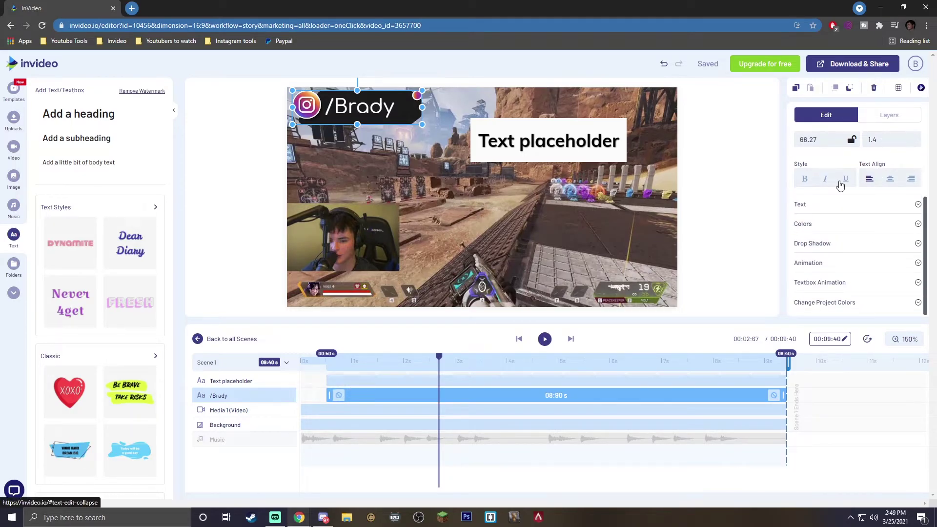
click(854, 283)
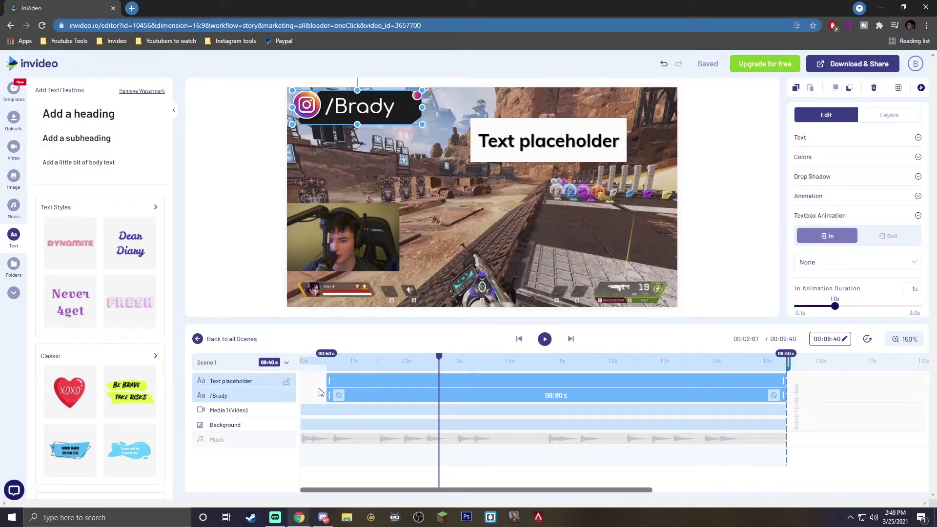
drag(333, 394, 444, 393)
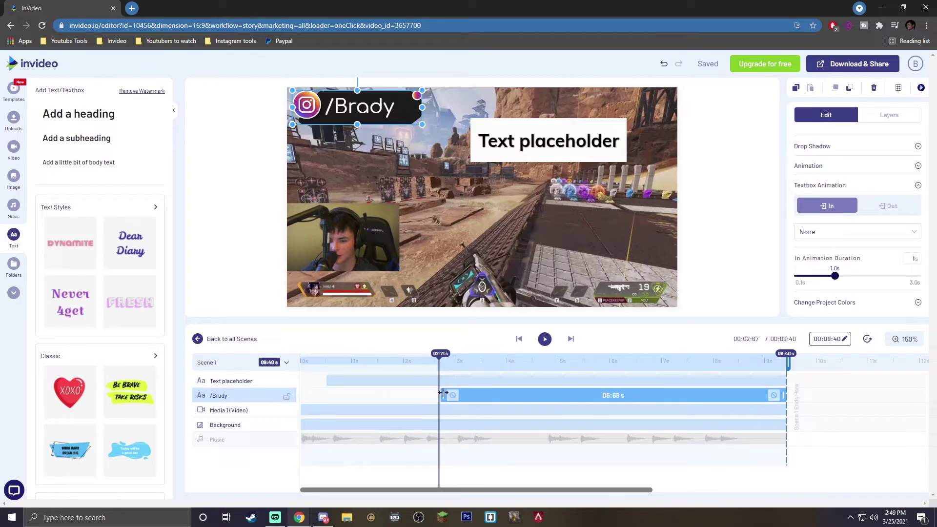
click(626, 361)
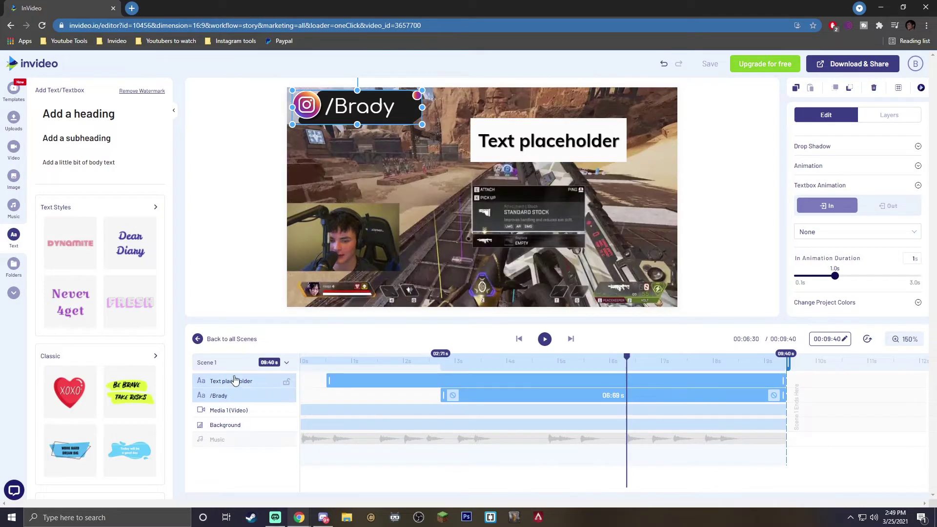
drag(628, 361, 302, 361)
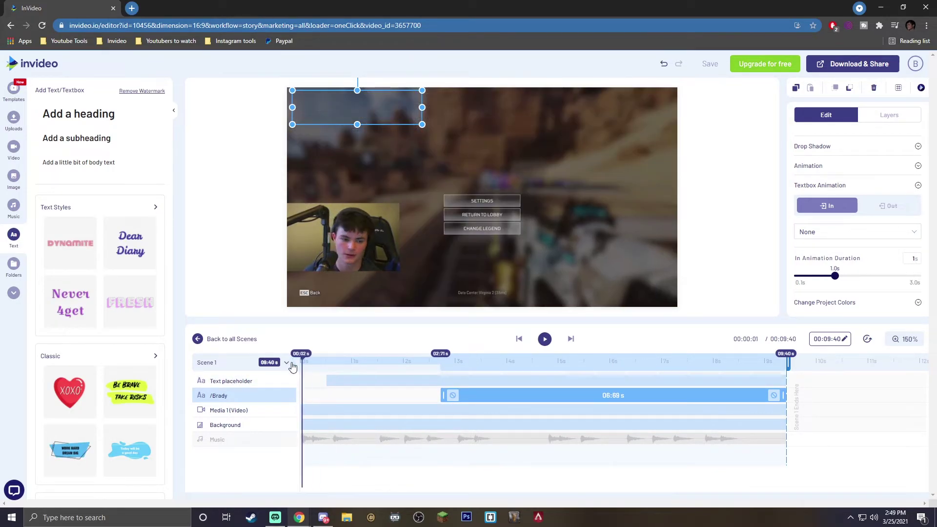
click(546, 339)
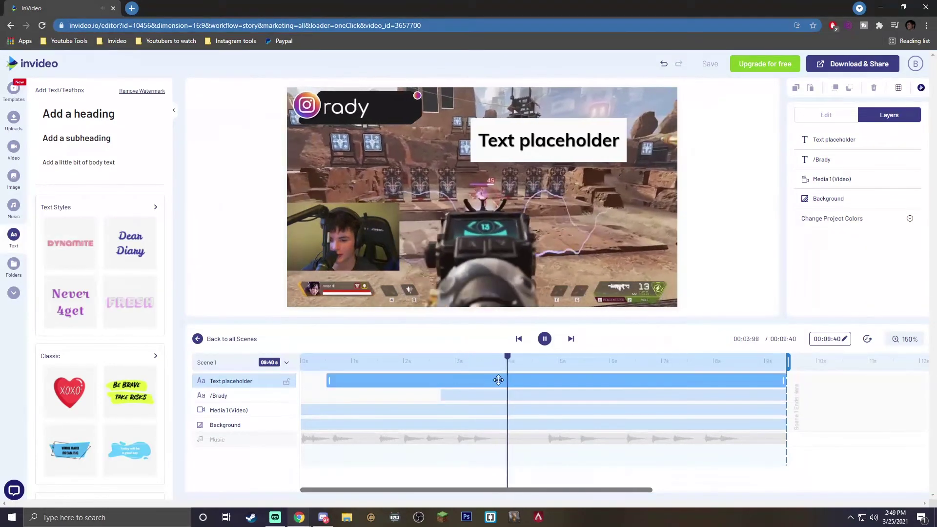
click(546, 339)
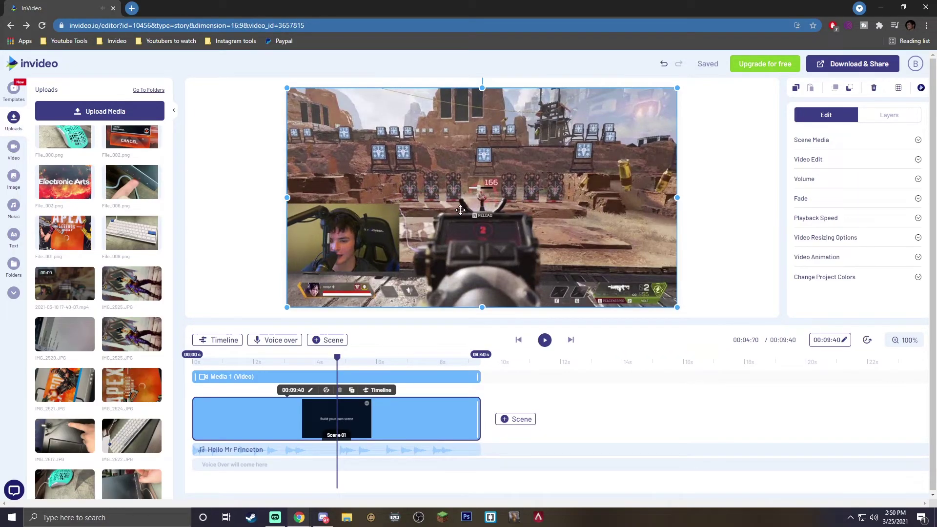
Export the video at 720p and watch its render progress in My Projects
click(832, 65)
click(873, 146)
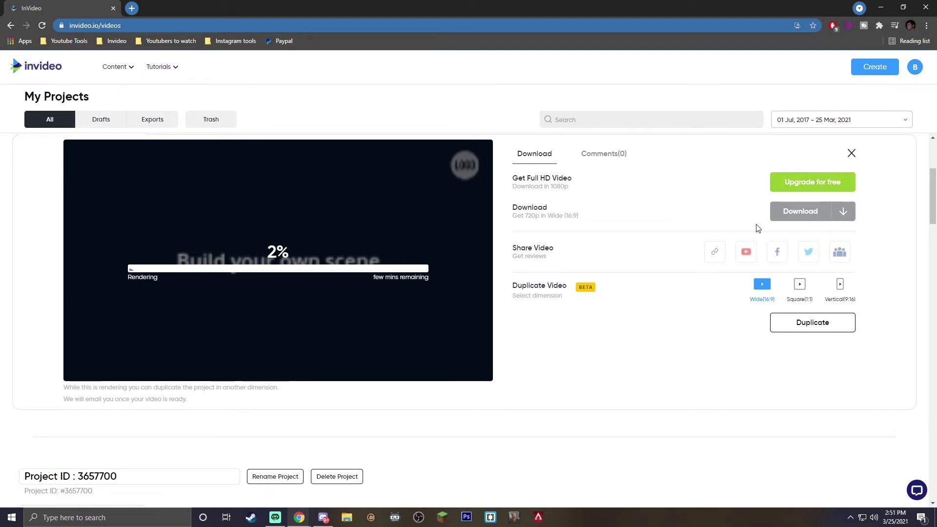
scroll(541, 233, down, 1)
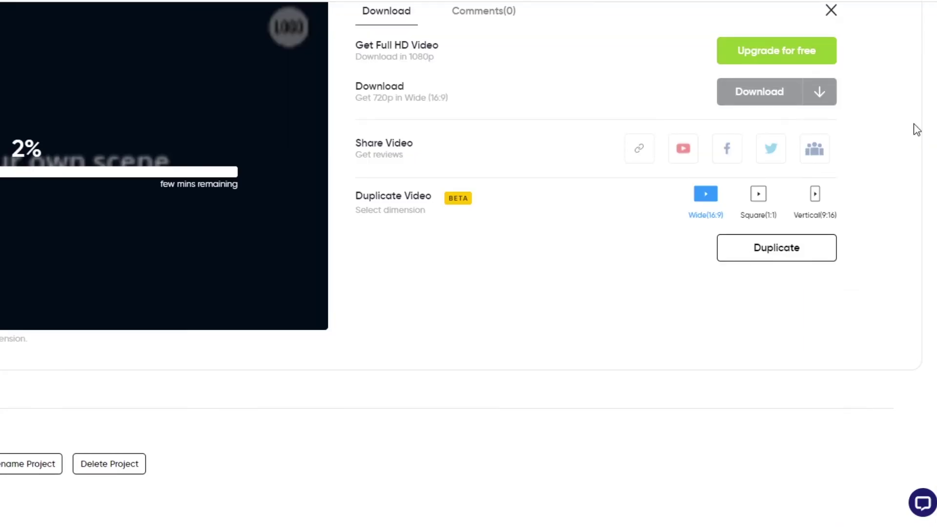
Open the LiveChat support window and set its department to Video Editing (online)
click(922, 502)
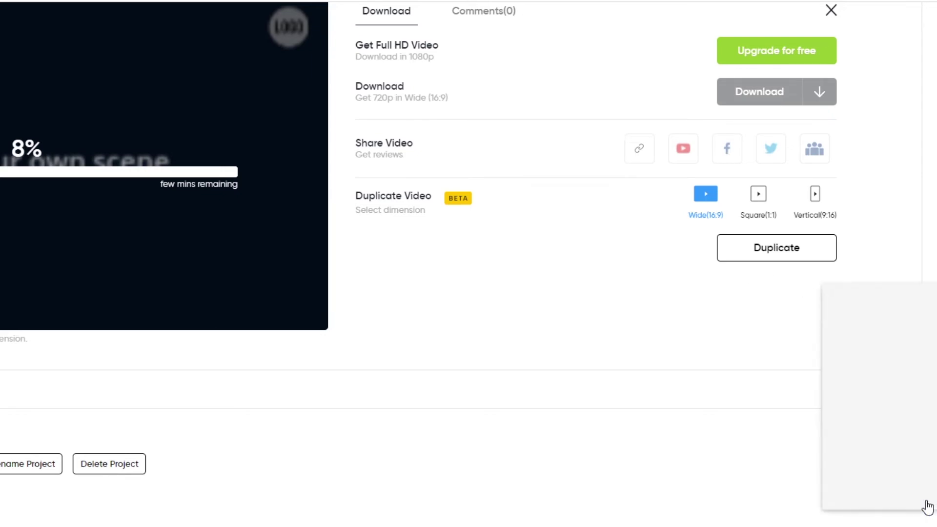
click(865, 218)
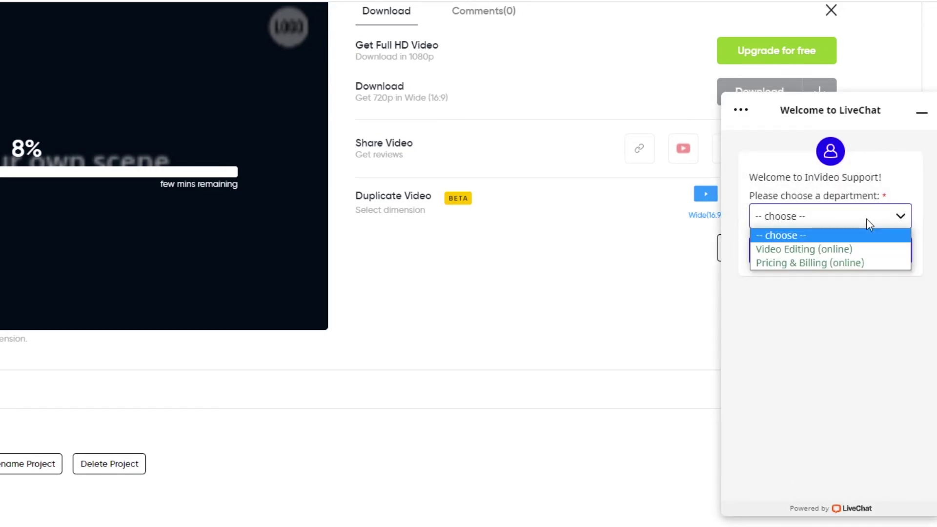
click(845, 250)
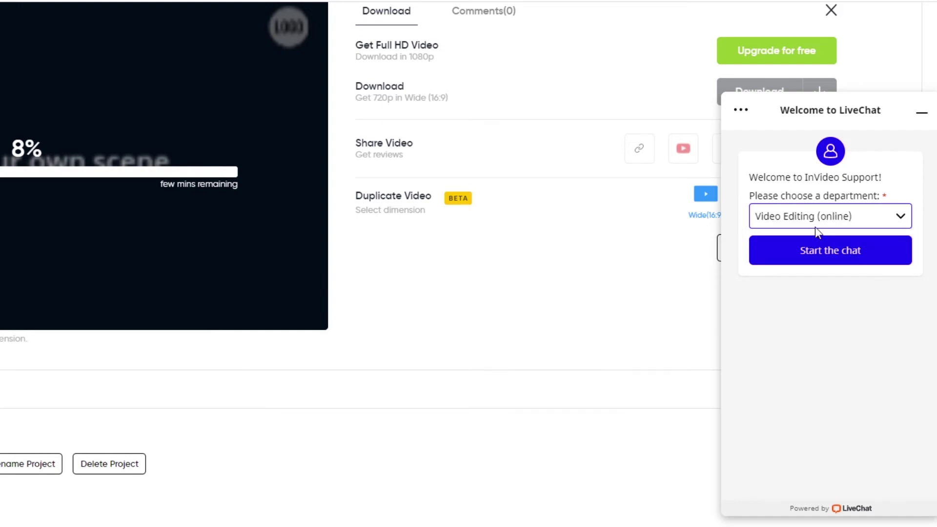
click(815, 219)
click(804, 263)
click(818, 222)
click(819, 249)
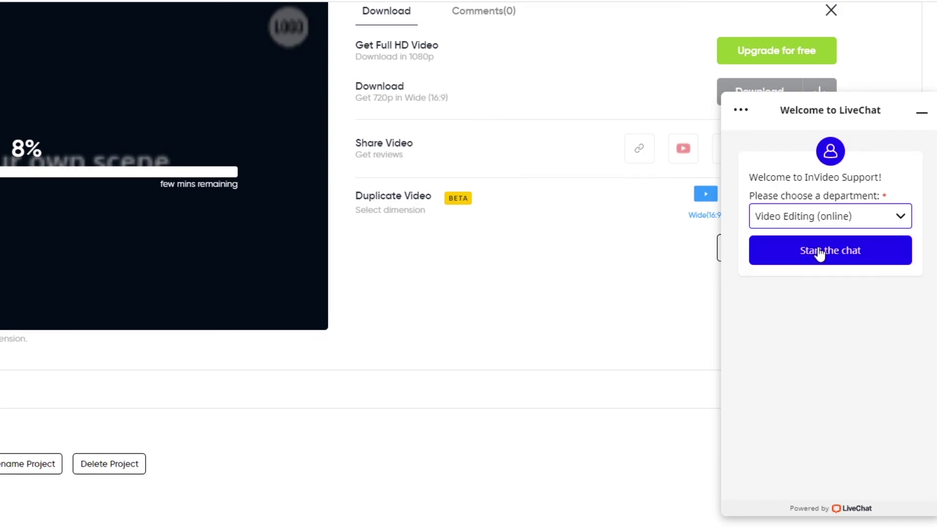